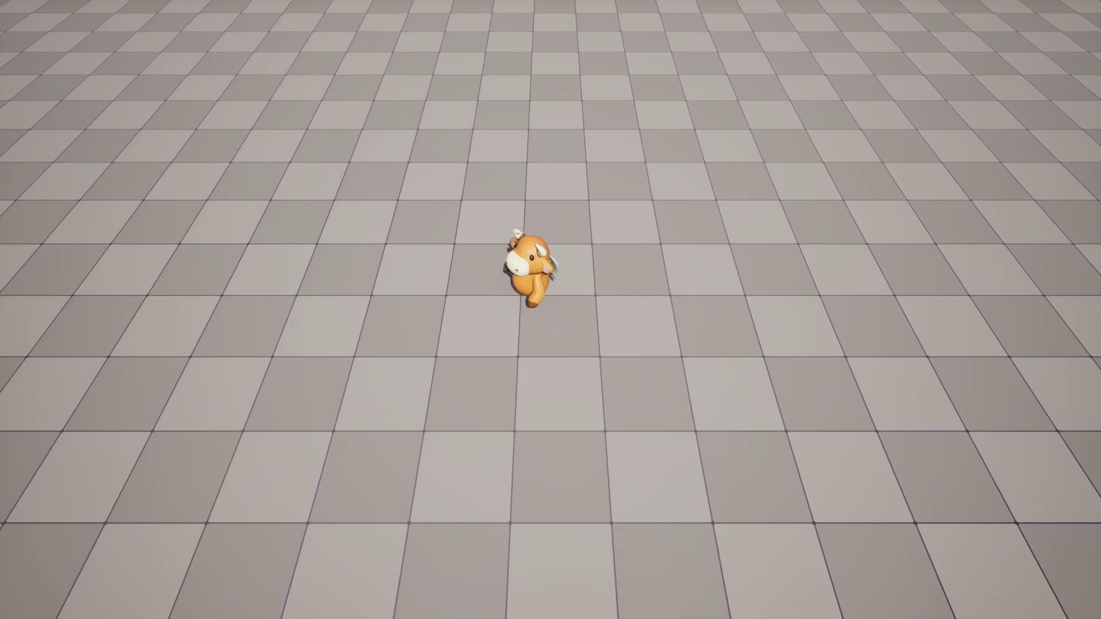
Stop the play session and return to the SirLoin_BP character blueprint
key("Escape")
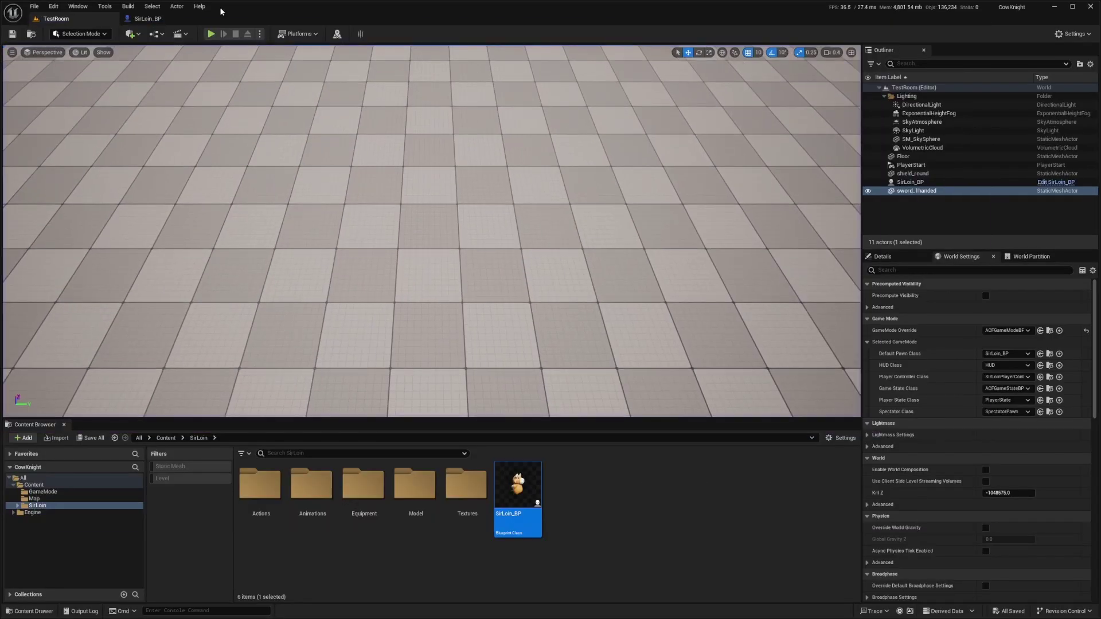
left_click(137, 19)
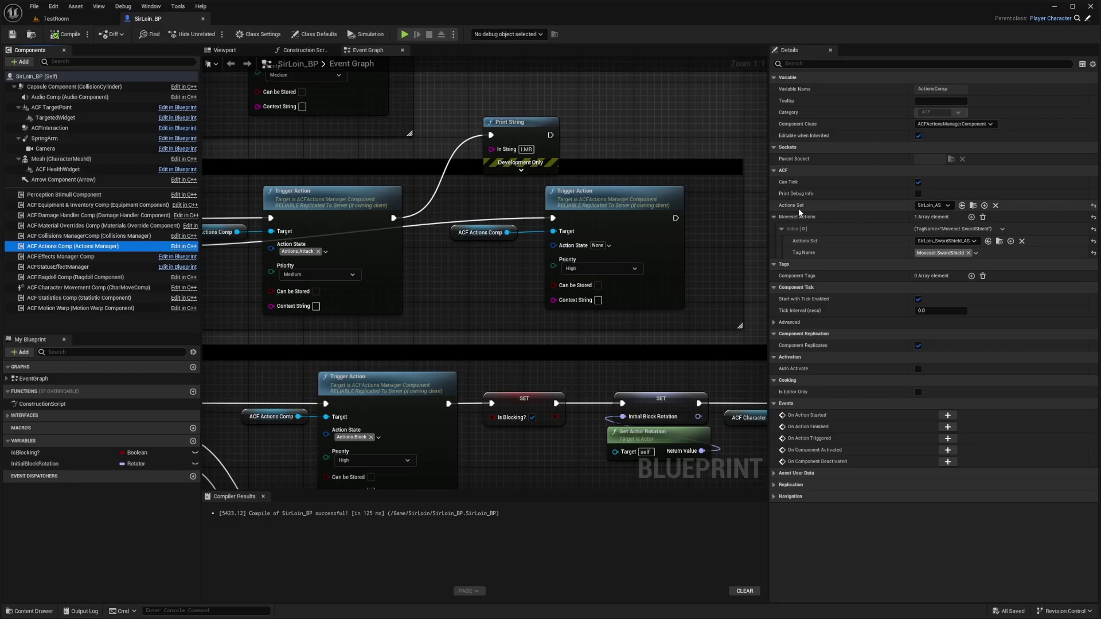
Open SirLoin_AS and review its single Actions.Equip entry using Equip_AM, then return to TestRoom
left_click(972, 205)
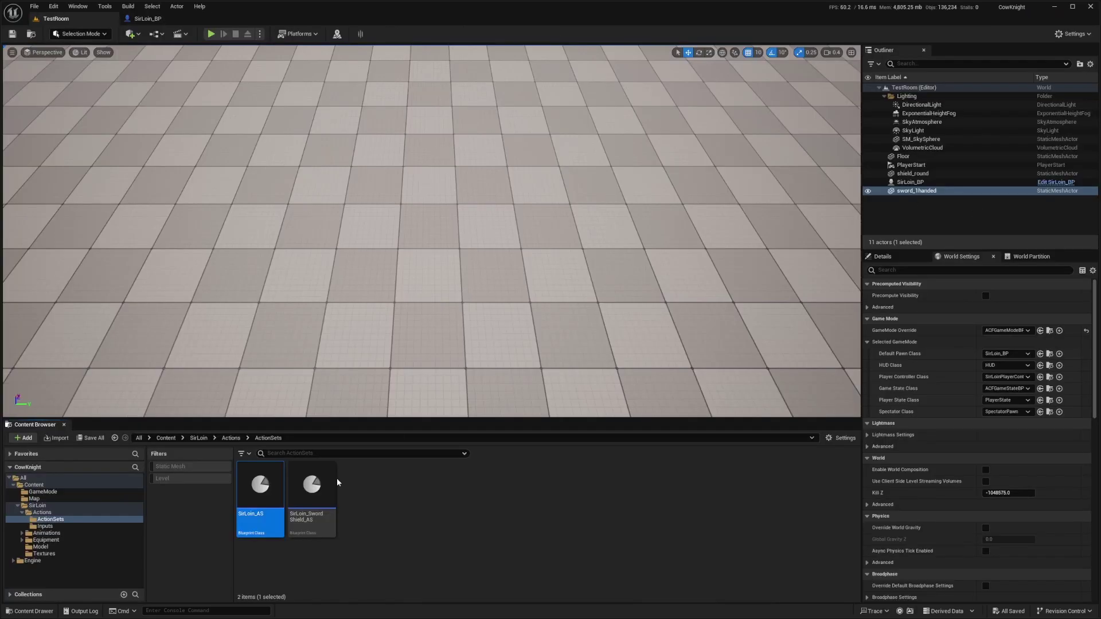
double_click(250, 502)
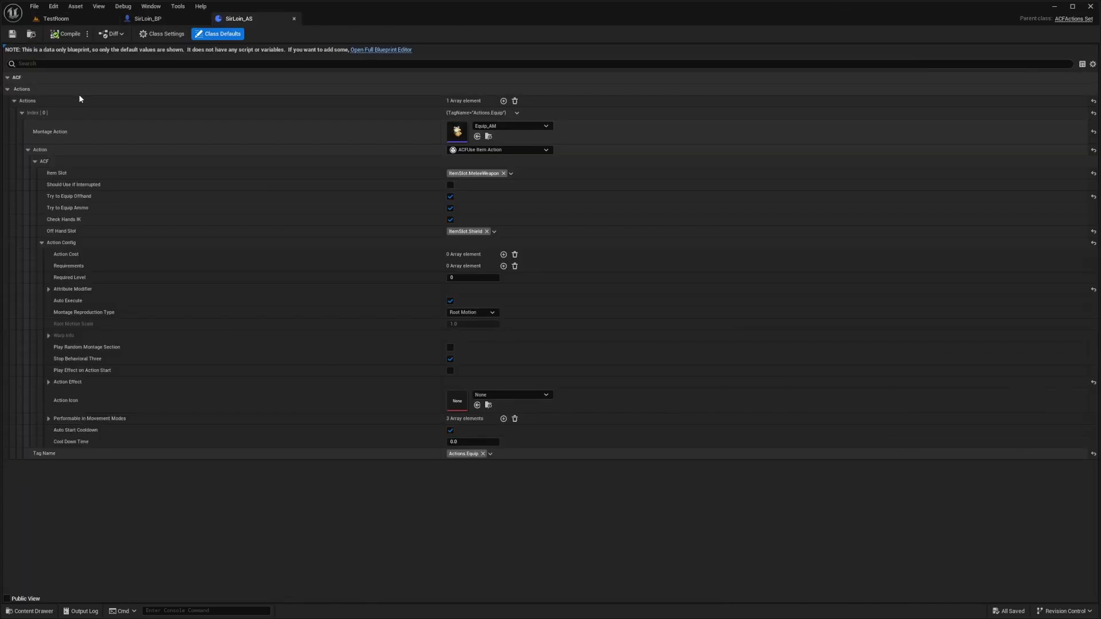
left_click(21, 113)
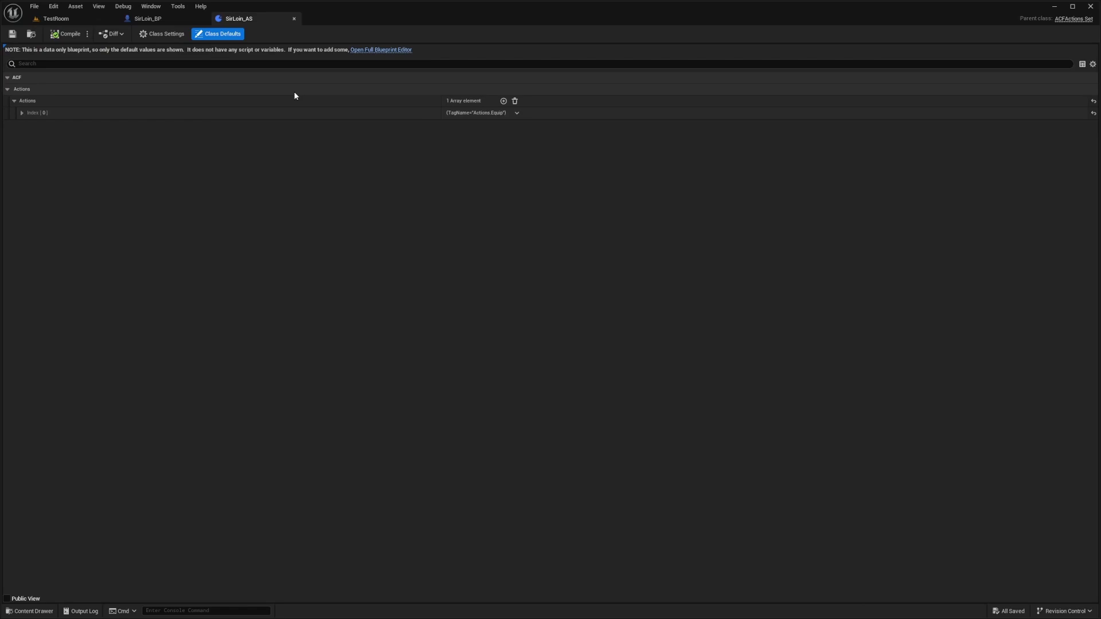
left_click(21, 113)
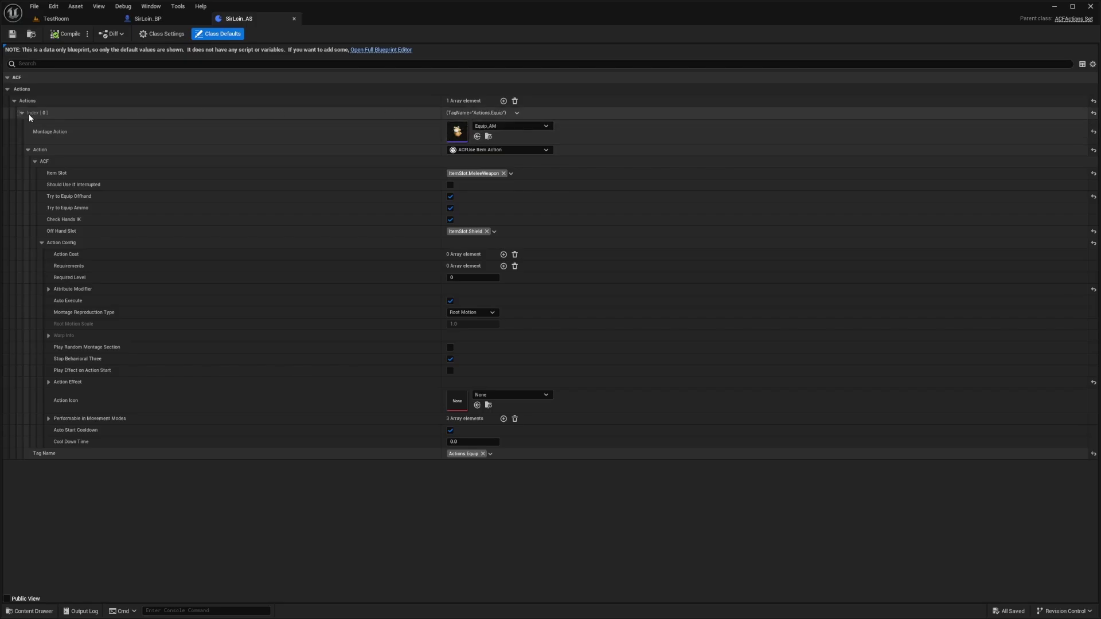
left_click(146, 21)
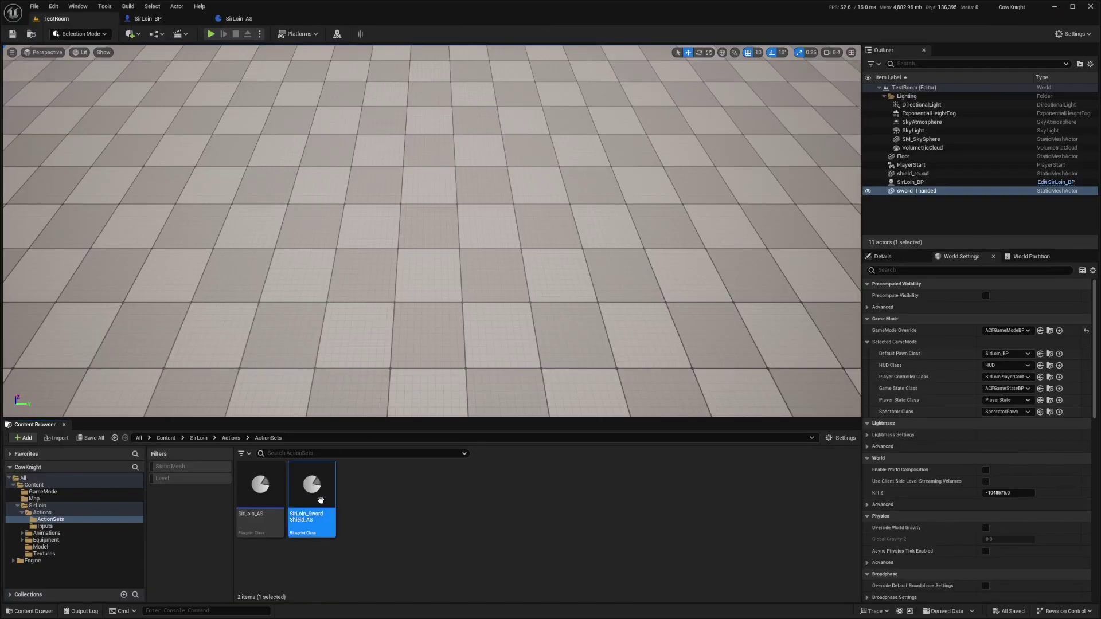
Open SirLoin_SwordShield_AS and compare its Attack, Block and BlockEnd entries with SirLoin_AS
double_click(320, 500)
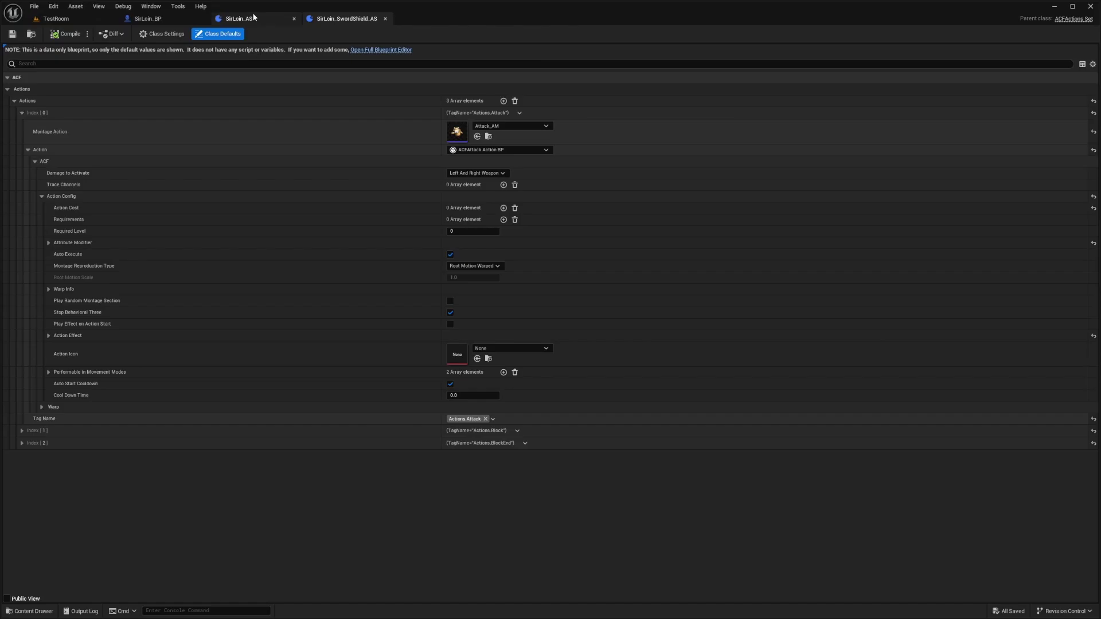
left_click(349, 19)
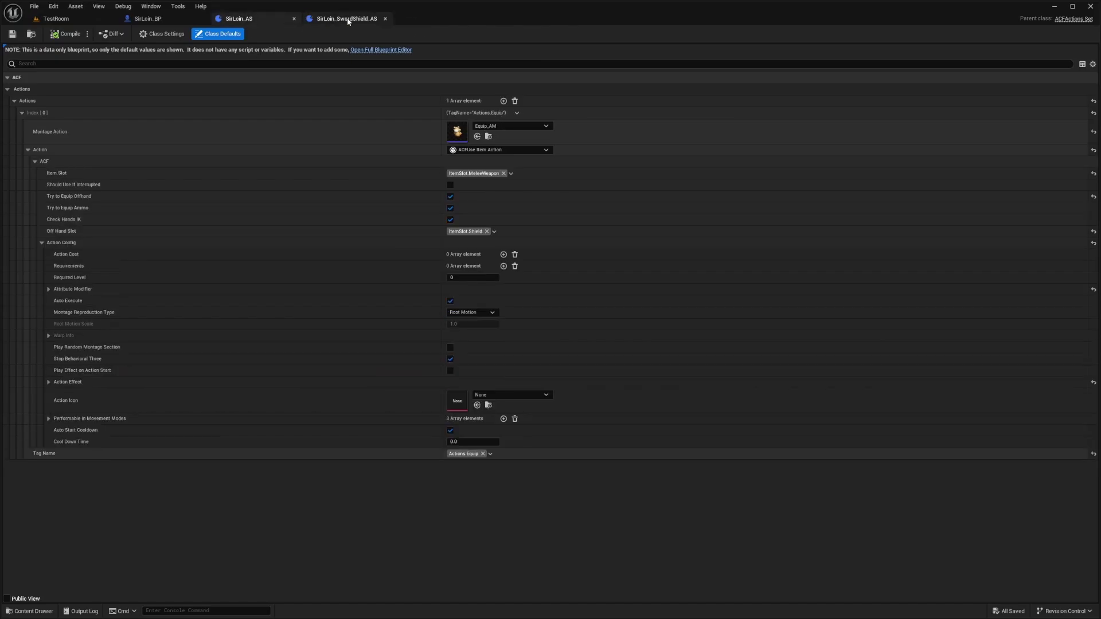
left_click(251, 21)
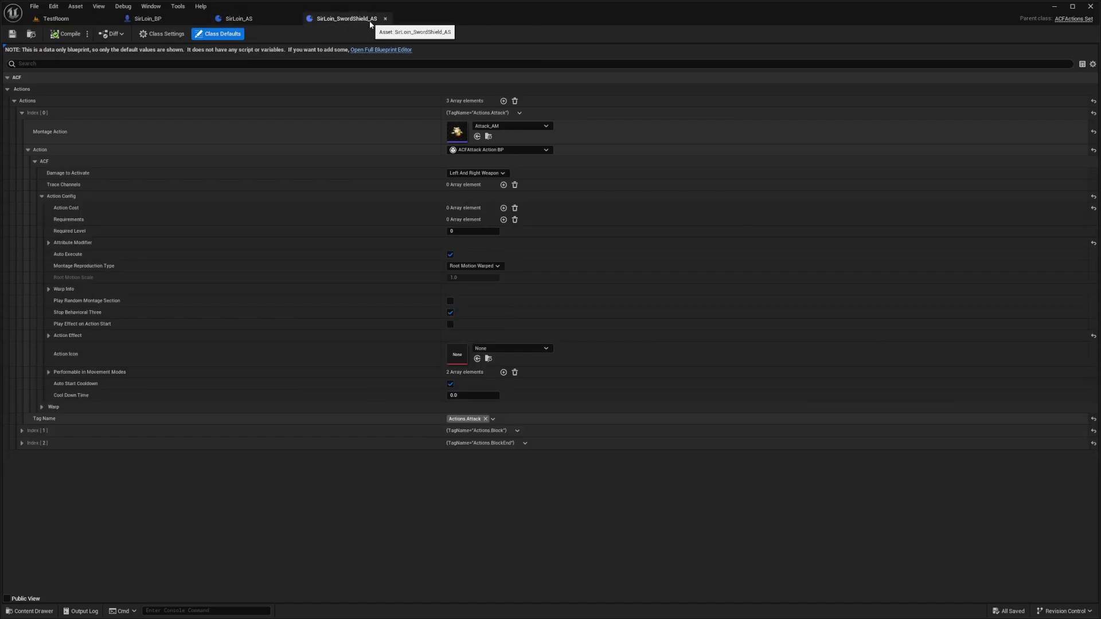
left_click(245, 18)
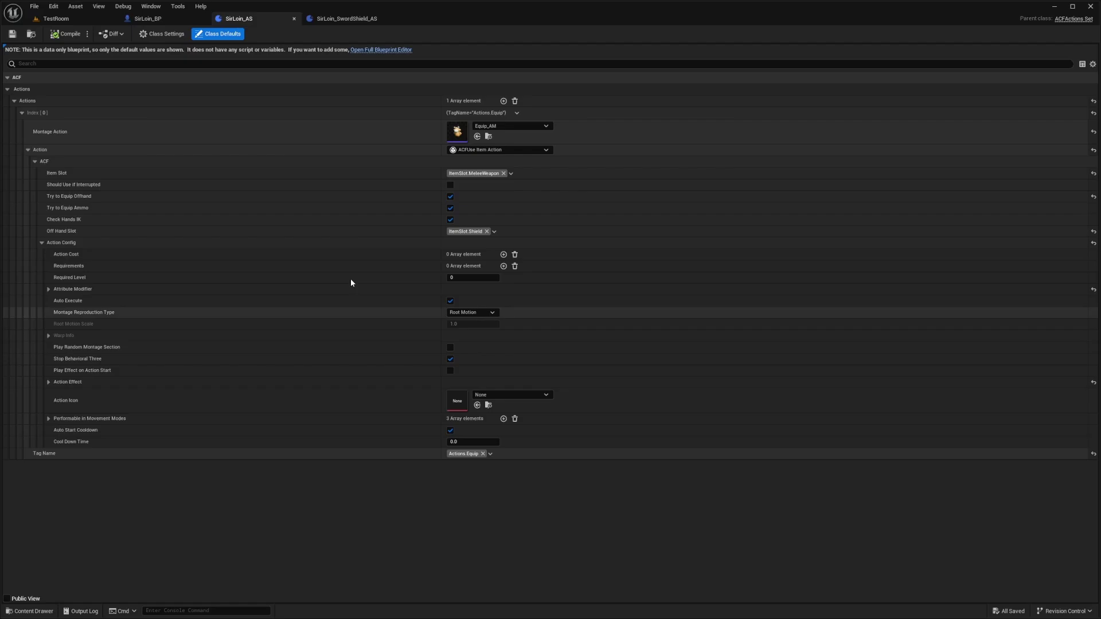
left_click(22, 113)
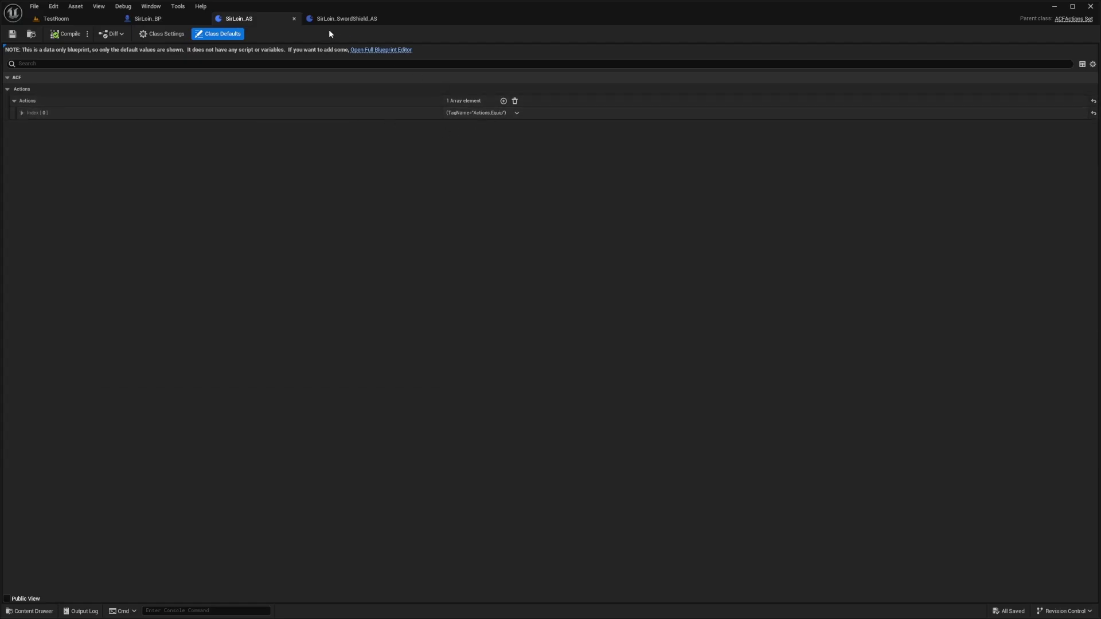
left_click(344, 20)
left_click(35, 112)
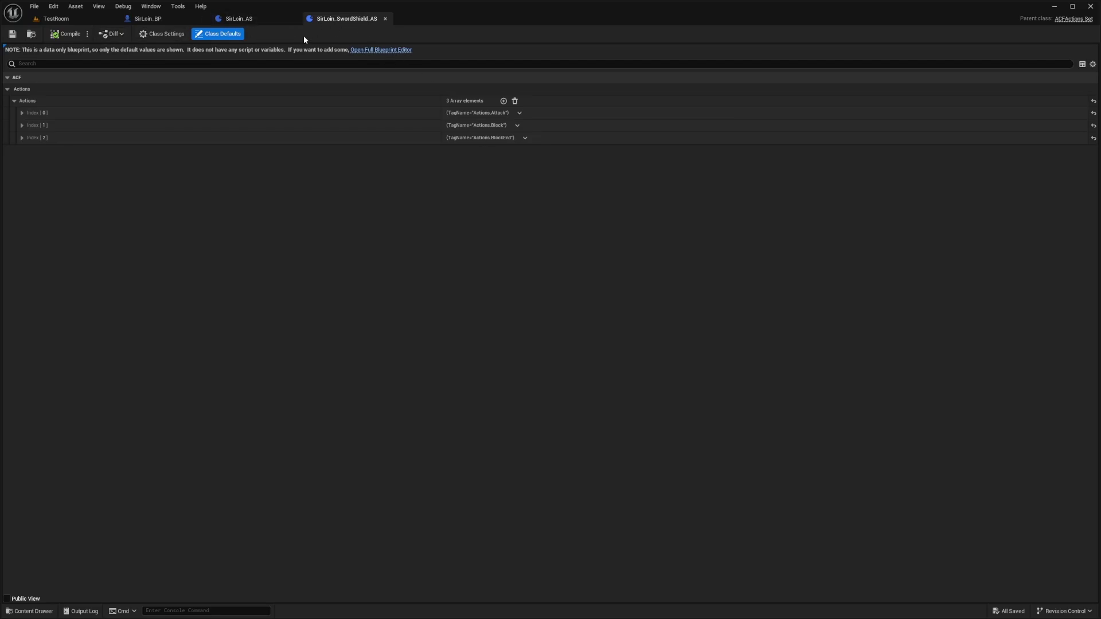
left_click(82, 19)
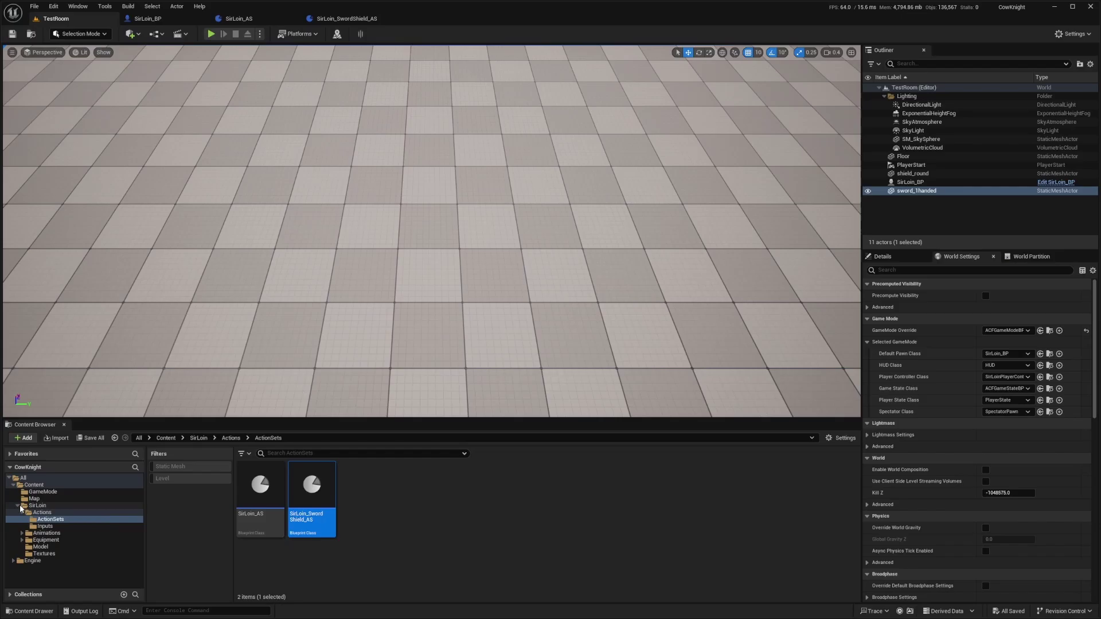
Open Sword_BP from SirLoin > Equipment > Weapon in the full Blueprint editor
left_click(35, 506)
double_click(364, 486)
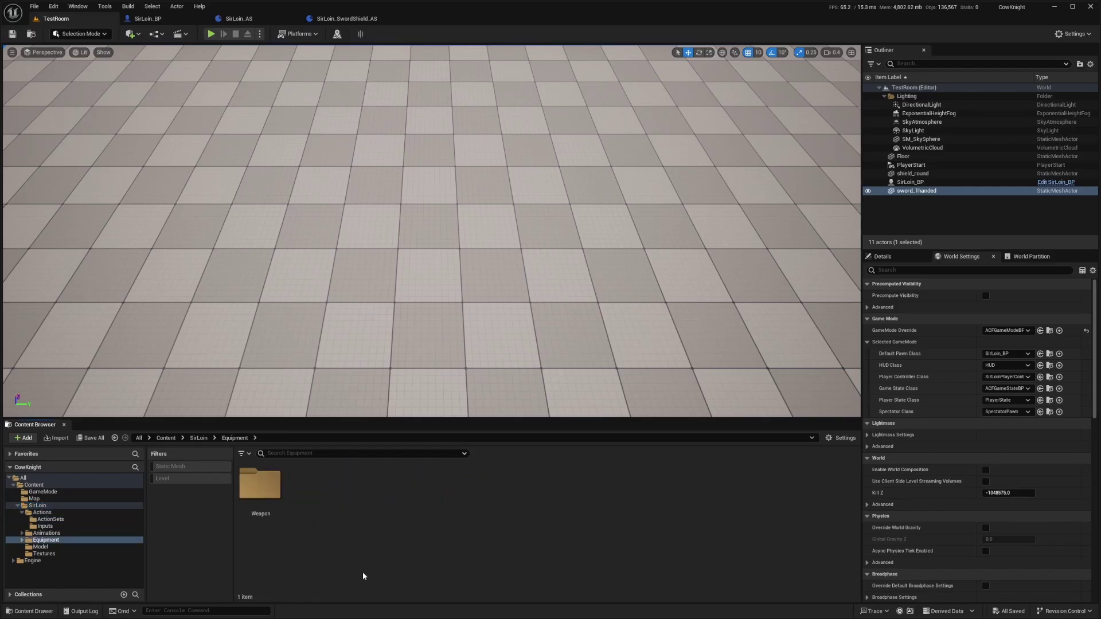
double_click(259, 486)
double_click(467, 503)
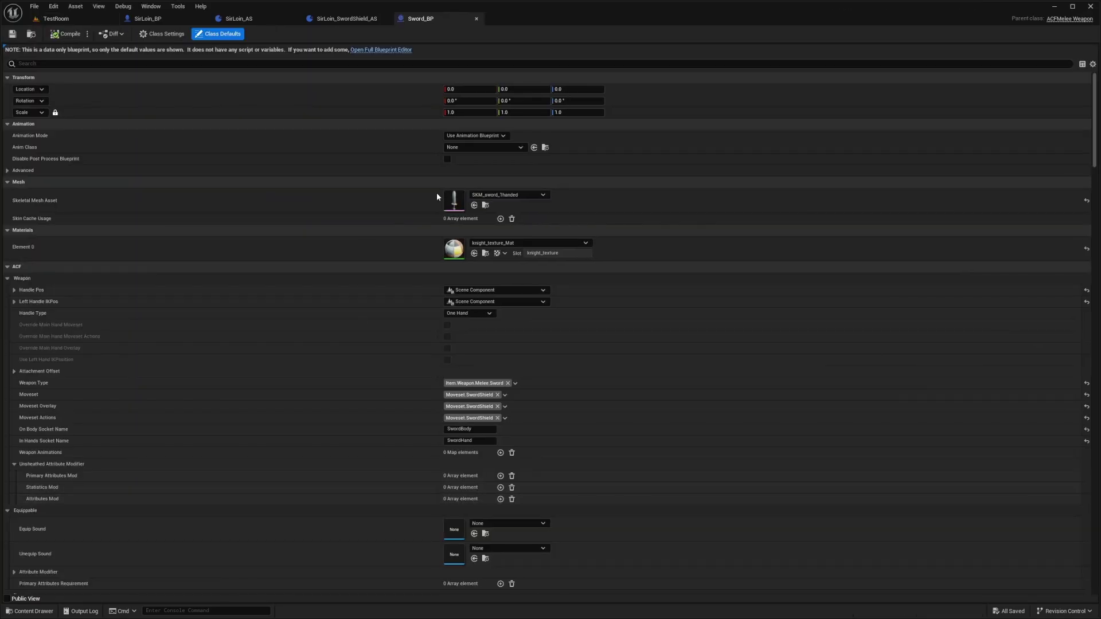
left_click(381, 49)
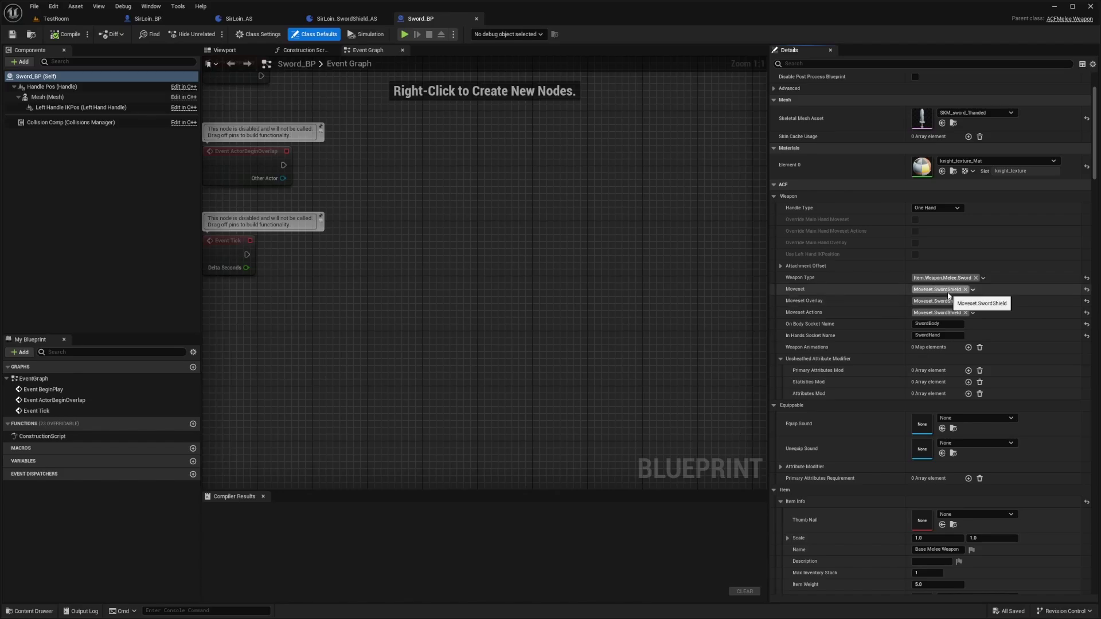
Glance at SirLoin_SwordShield_AS, then return to the SirLoin_BP blueprint
left_click(346, 18)
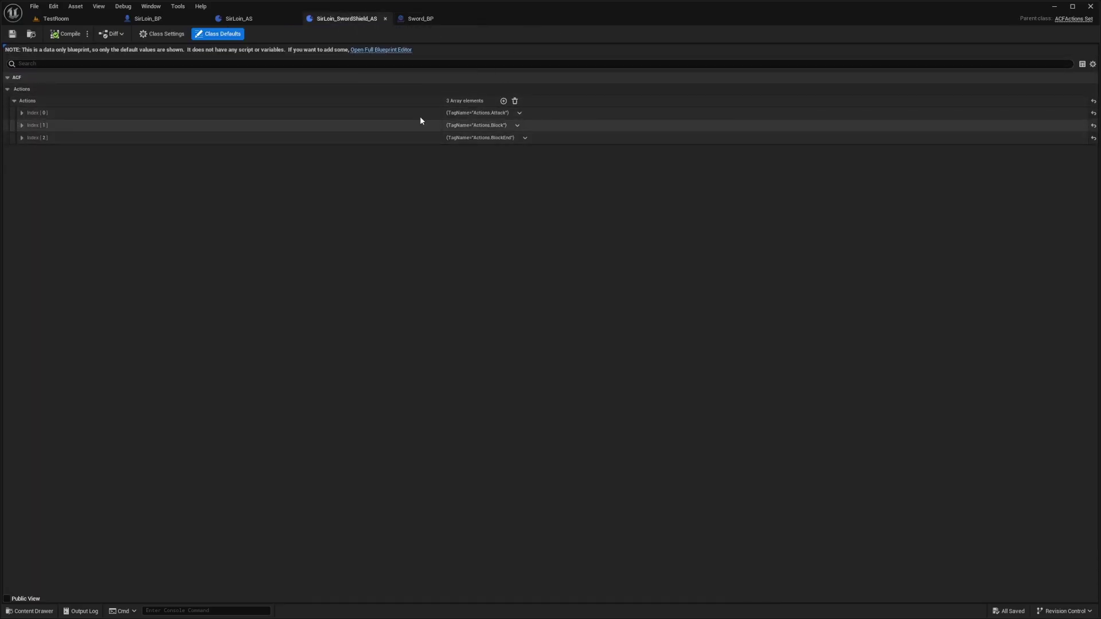
left_click(155, 19)
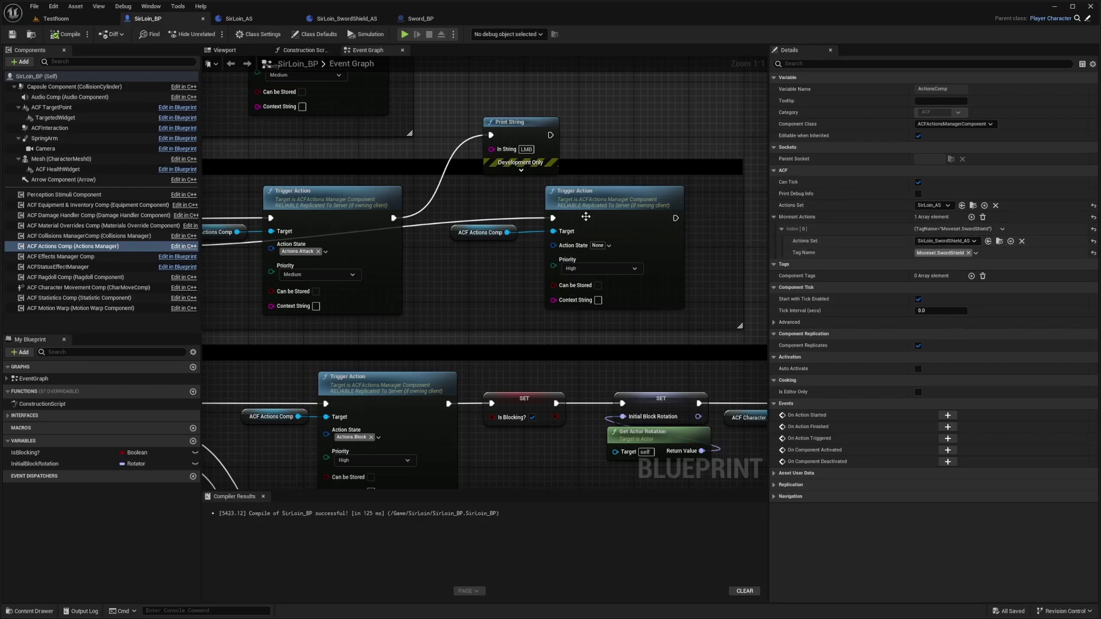
scroll(628, 264, "down", 4)
scroll(628, 263, "up", 1)
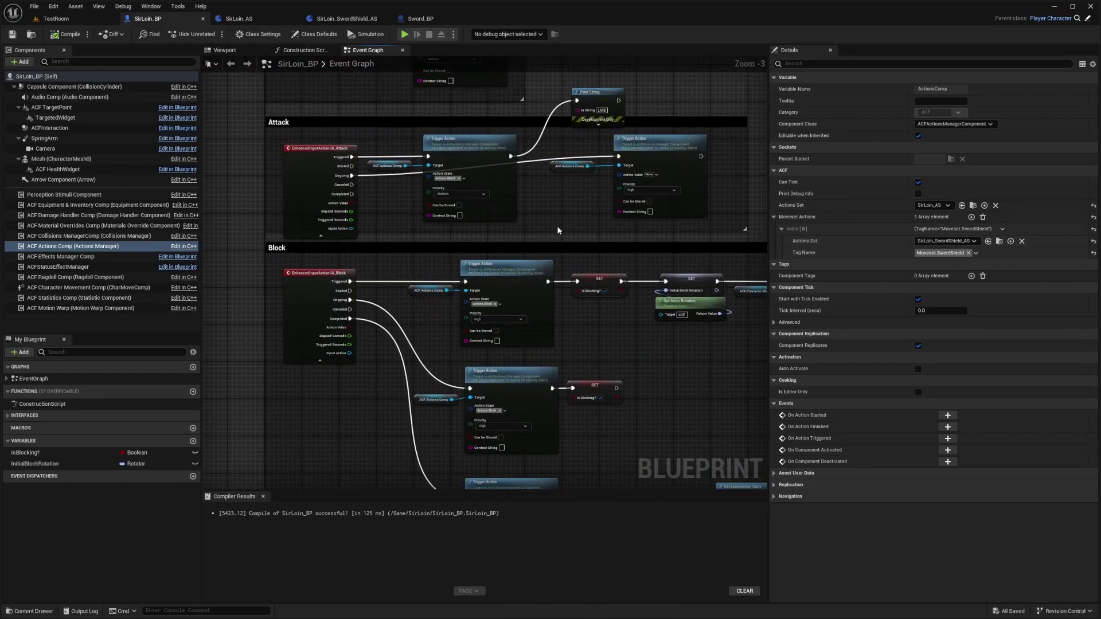